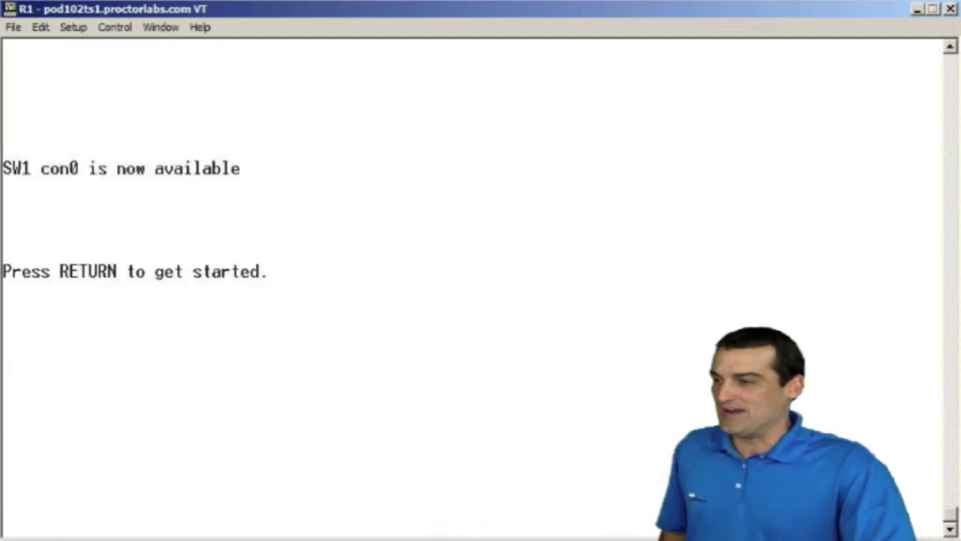
# Start the SW1 console session and enter privileged EXEC mode with the en command.
pyautogui.press('Return')
pyautogui.press('Return')
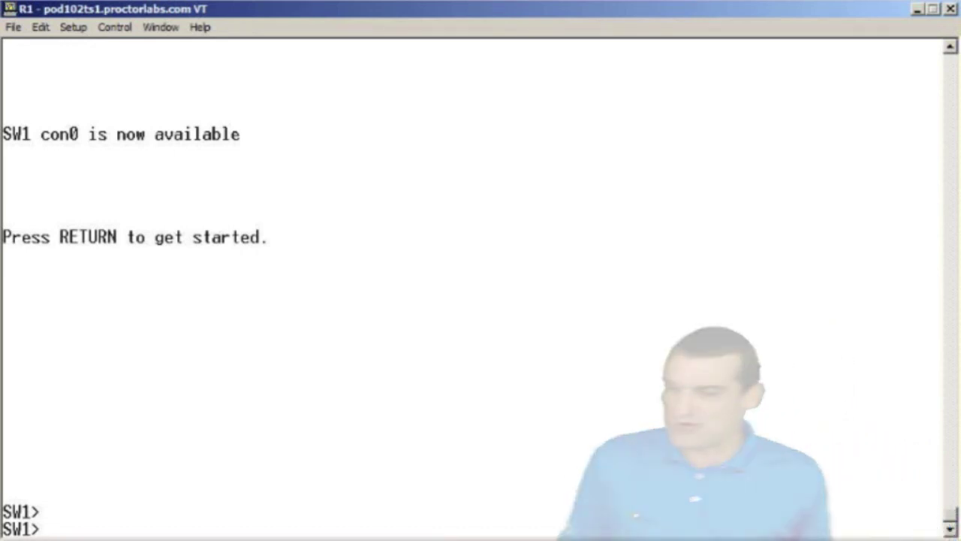
pyautogui.write('en')
pyautogui.press('Return')
# Display the switch's trunk ports with show interfaces trunk.
pyautogui.write('show interf')
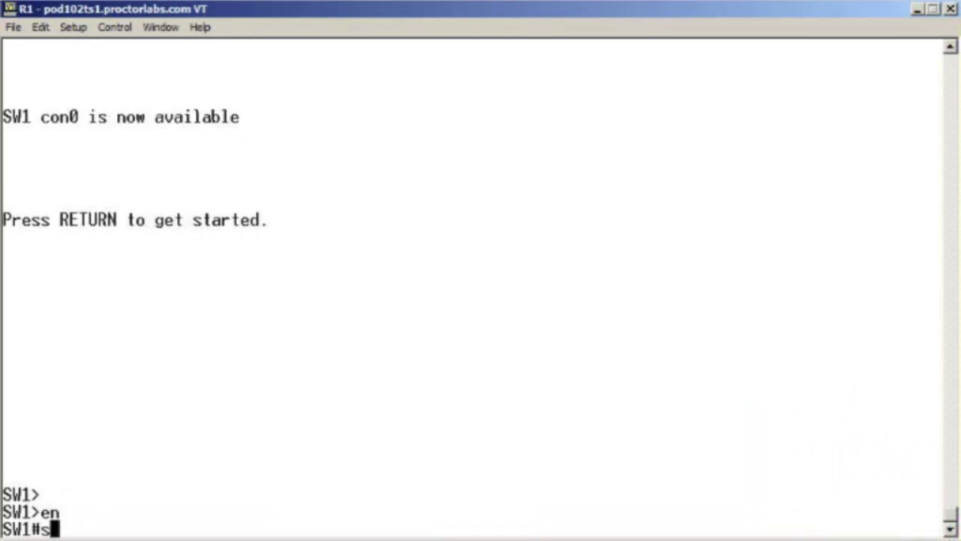
pyautogui.press('Tab')
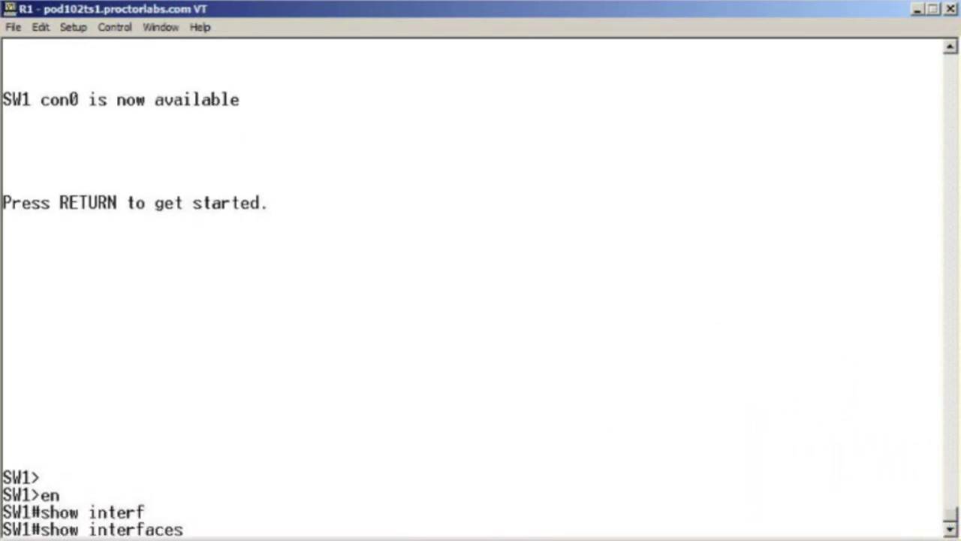
pyautogui.write('trunk')
pyautogui.press('Return')
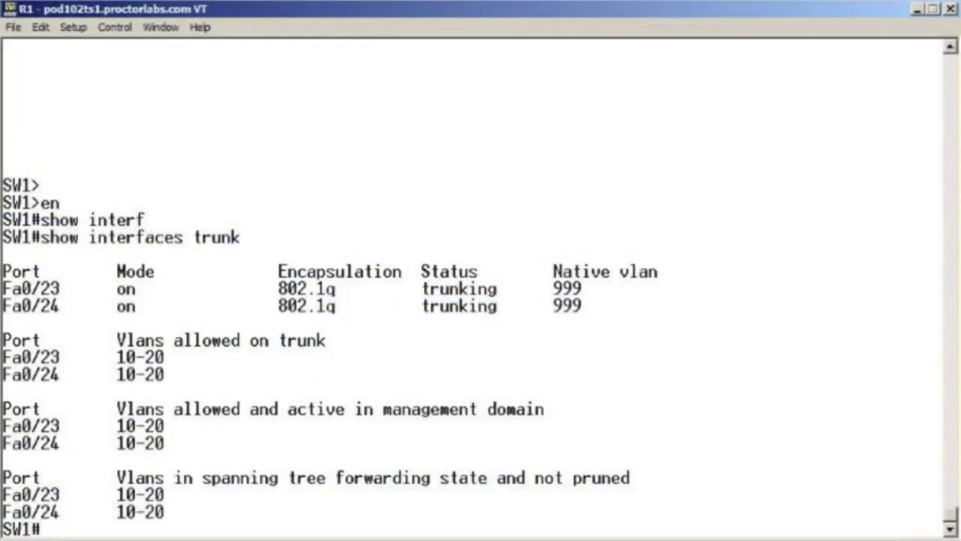
# Run show vtp status and highlight the VTP Operating Mode line in the output.
pyautogui.write('show vt')
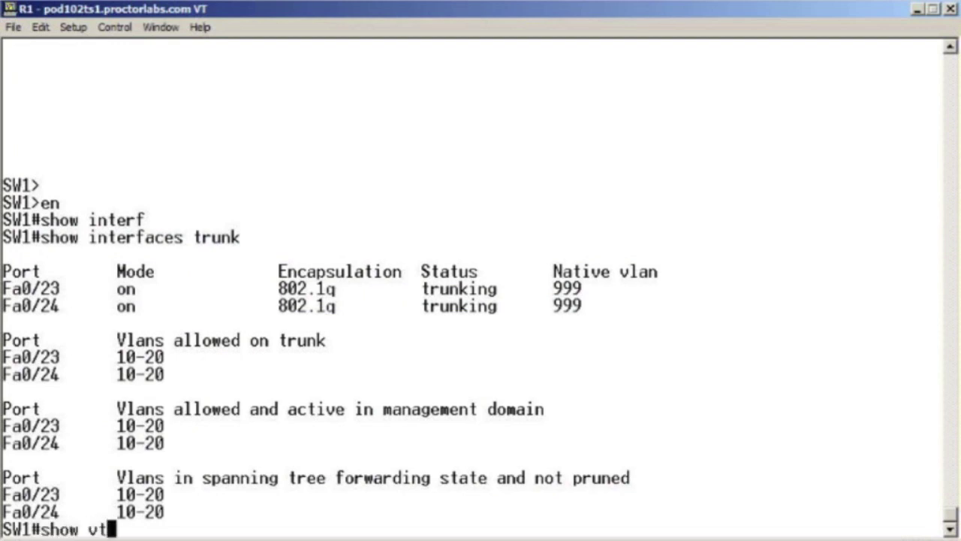
pyautogui.write('p status')
pyautogui.press('Return')
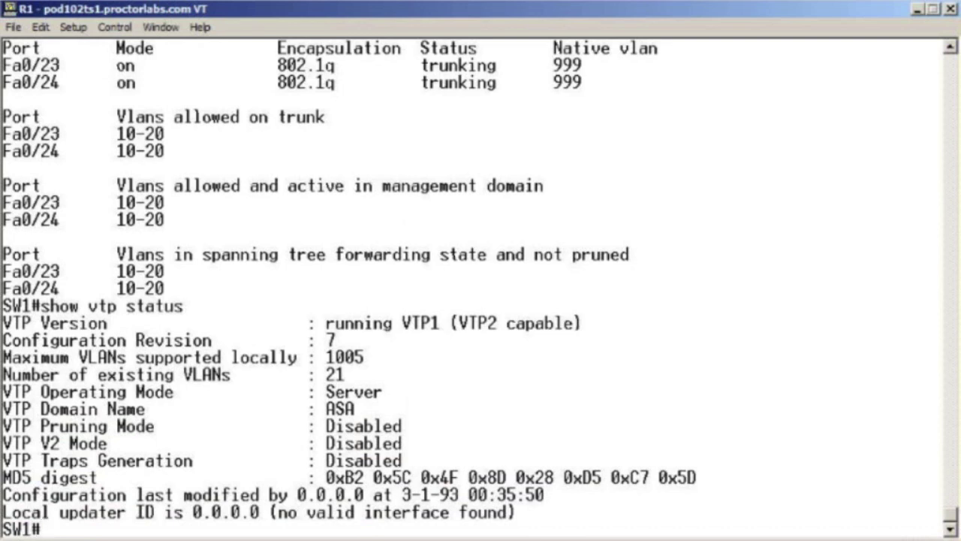
pyautogui.moveTo(404, 391); pyautogui.dragTo(3, 391)
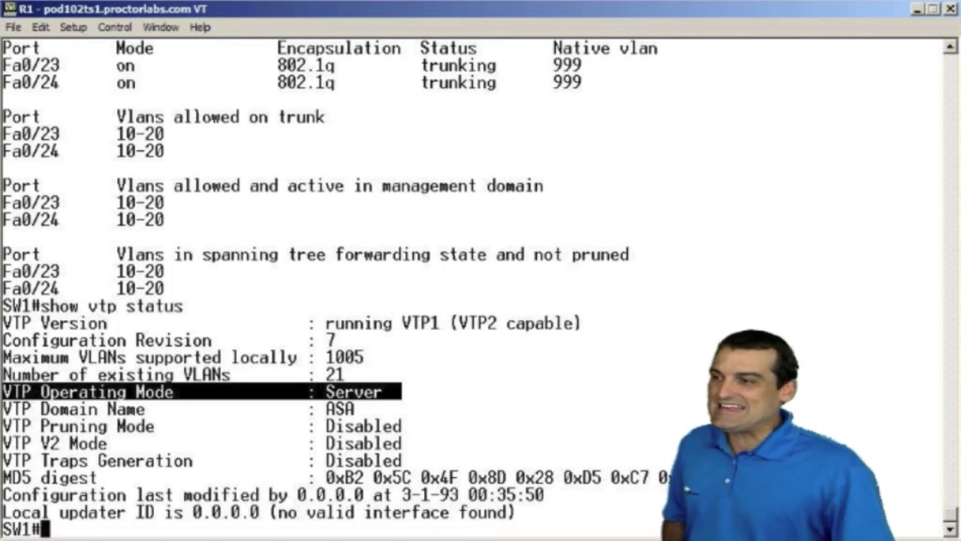
# Fill the console with empty SW1 prompts to move the old output out of view.
pyautogui.press('Return')
pyautogui.press('Return')
pyautogui.press('Return')
pyautogui.press('Return')
pyautogui.press('Return')
pyautogui.press('Return')
pyautogui.press('Return')
pyautogui.press('Return')
pyautogui.press('Return')
pyautogui.press('Return')
pyautogui.press('Return')
pyautogui.press('Return')
pyautogui.press('Return')
pyautogui.press('Return')
pyautogui.press('Return')
pyautogui.press('Return')
pyautogui.press('Return')
pyautogui.press('Return')
pyautogui.press('Return')
pyautogui.press('Return')
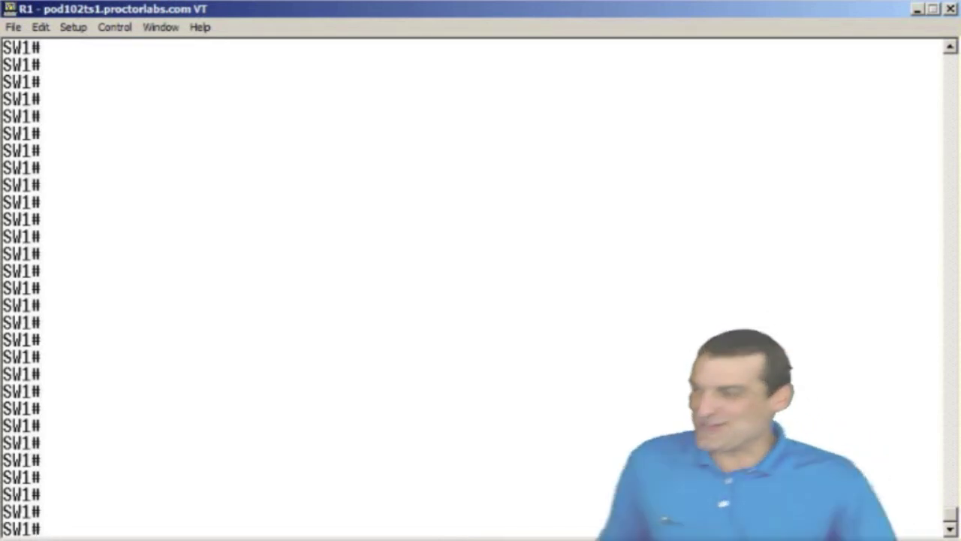
# Display the full switchport details of the first trunk port with show interfaces fa0/23 switchport.
pyautogui.write('s')
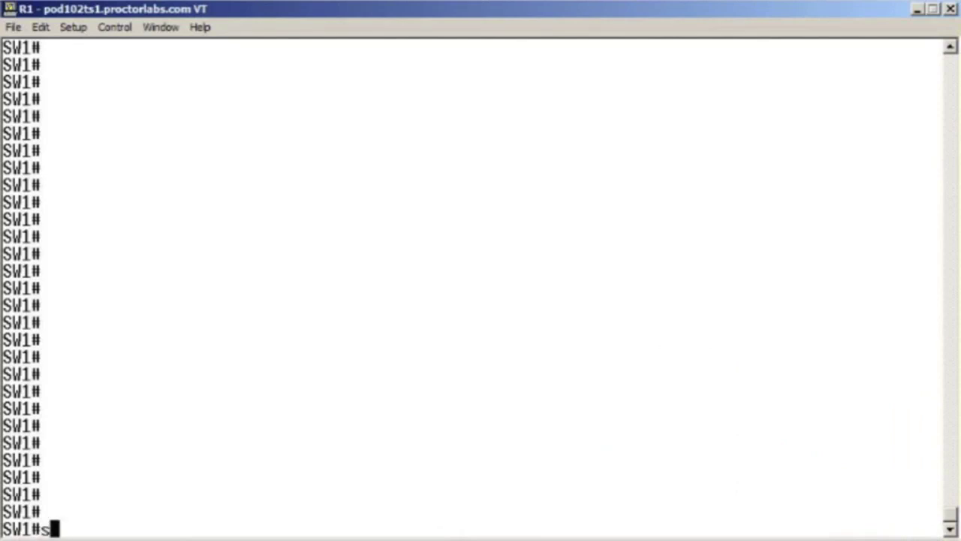
pyautogui.write('how inter')
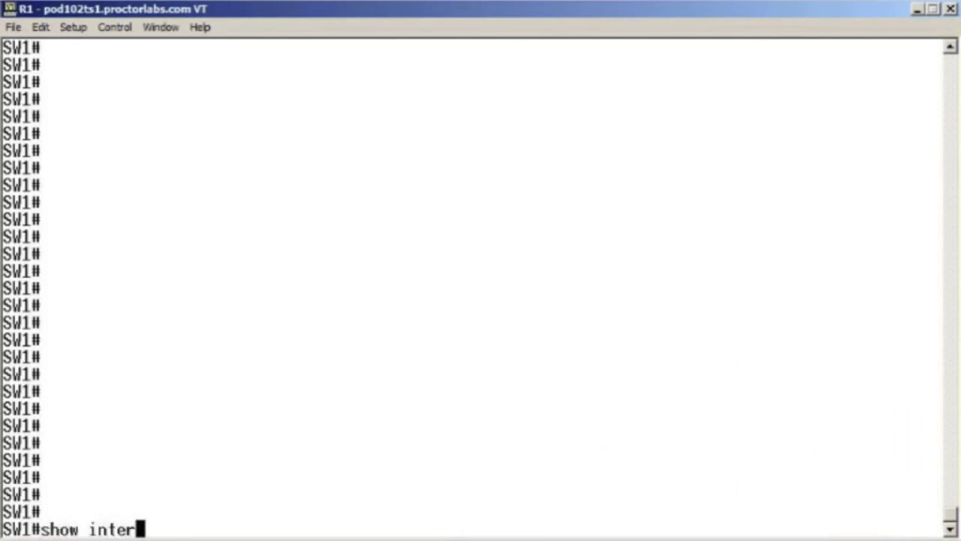
pyautogui.press('Tab')
pyautogui.write('fa0')
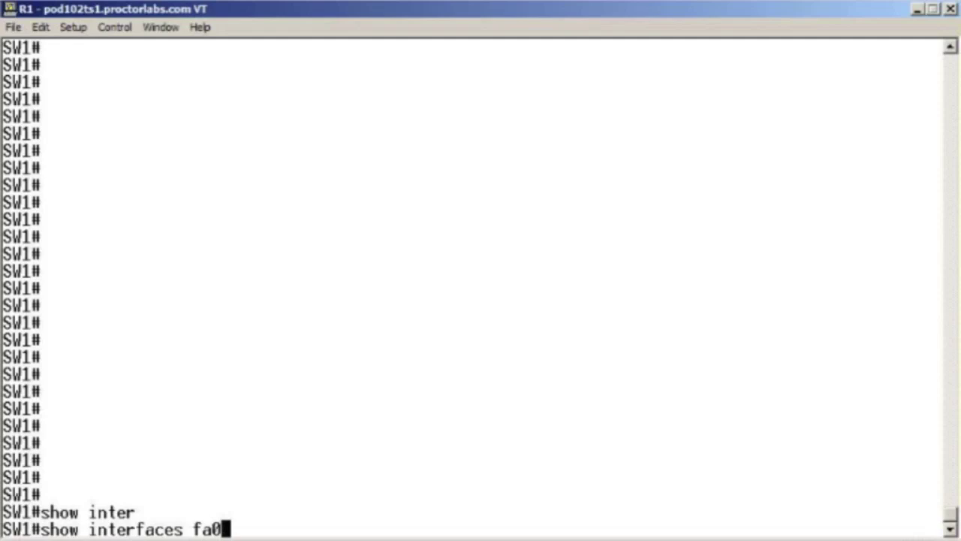
pyautogui.write('/23 switch')
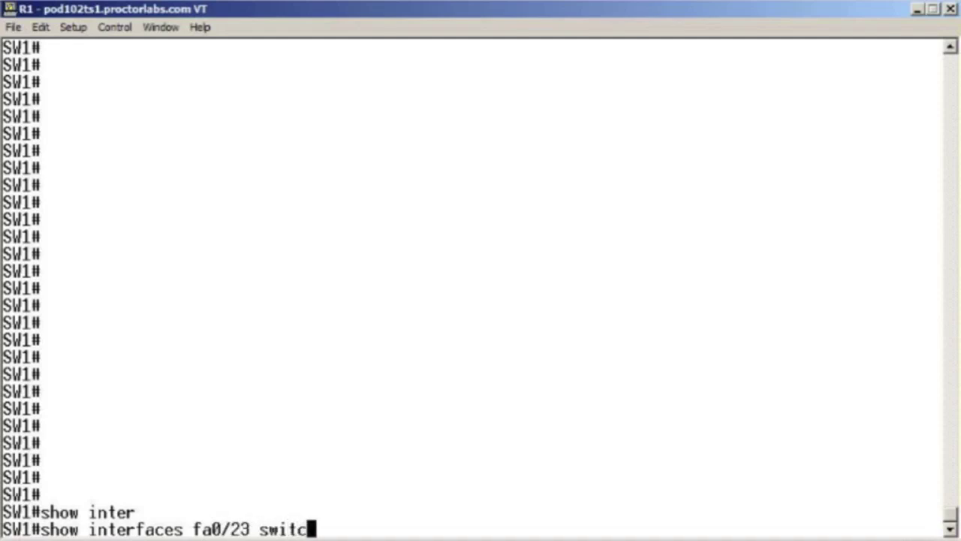
pyautogui.press('Tab')
pyautogui.press('Return')
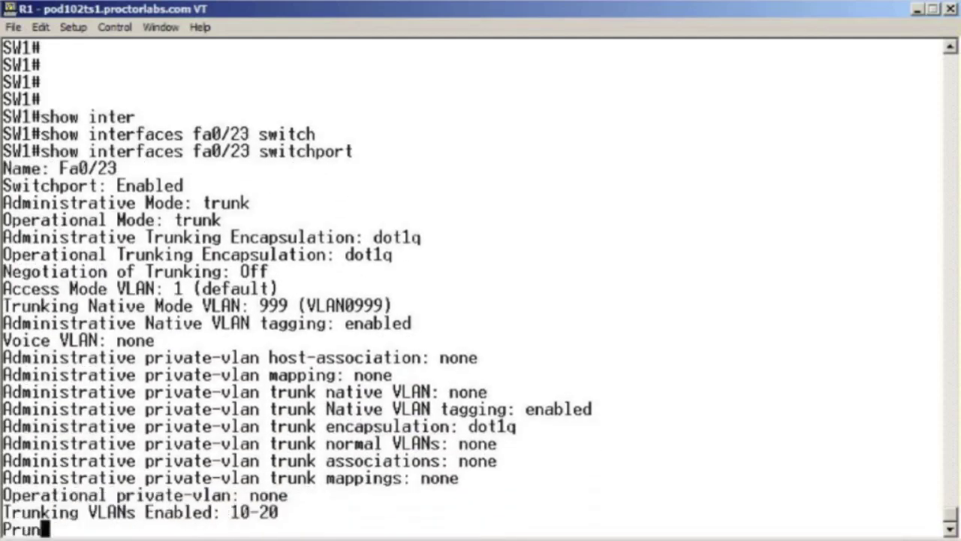
pyautogui.press('space')
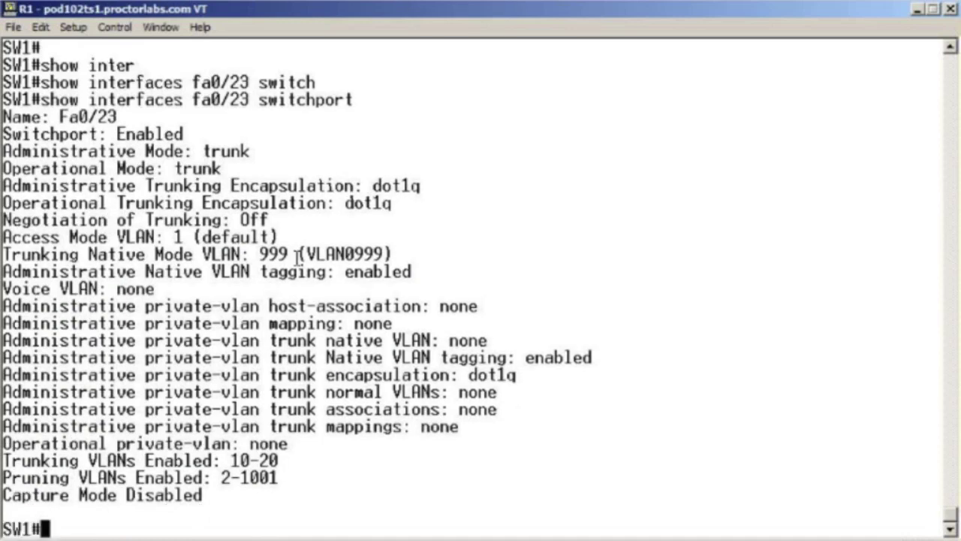
# Highlight the Negotiation of Trunking line in the switchport output and clear the selection.
pyautogui.moveTo(290, 219); pyautogui.dragTo(3, 219)
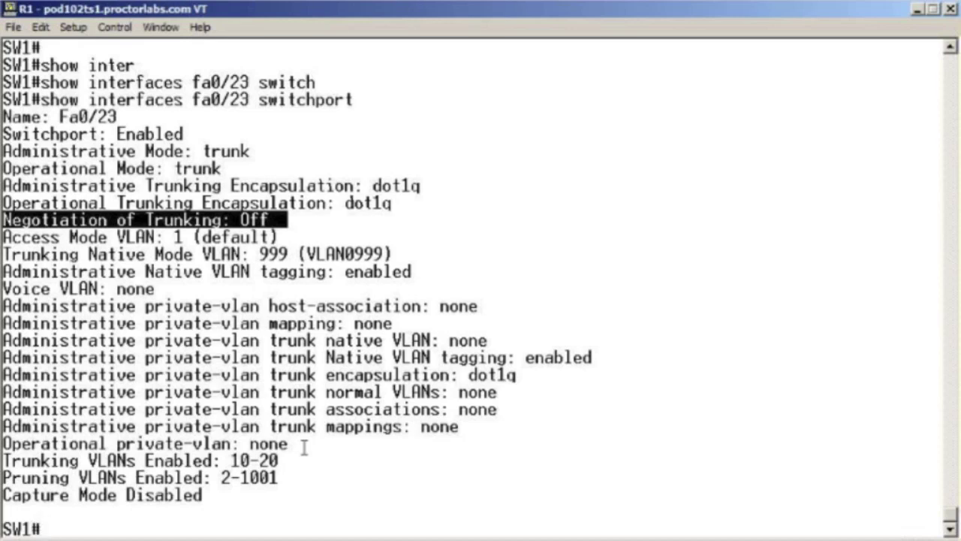
pyautogui.doubleClick(248, 220)
pyautogui.click(381, 244)
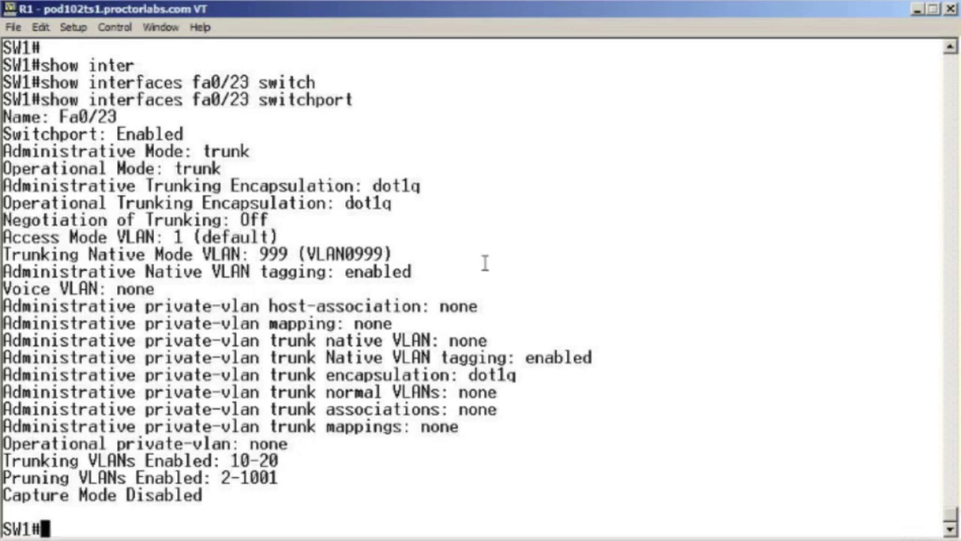
# Display the port's running configuration with show run int fa0/23 and highlight the switchport nonegotiate line.
pyautogui.write('show run |')
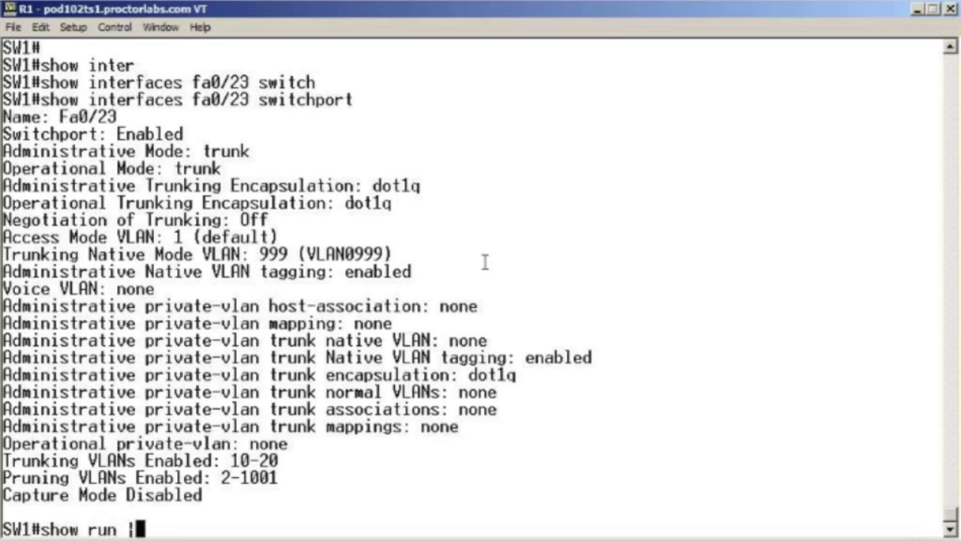
pyautogui.press('BackSpace')
pyautogui.write('int fa0/23')
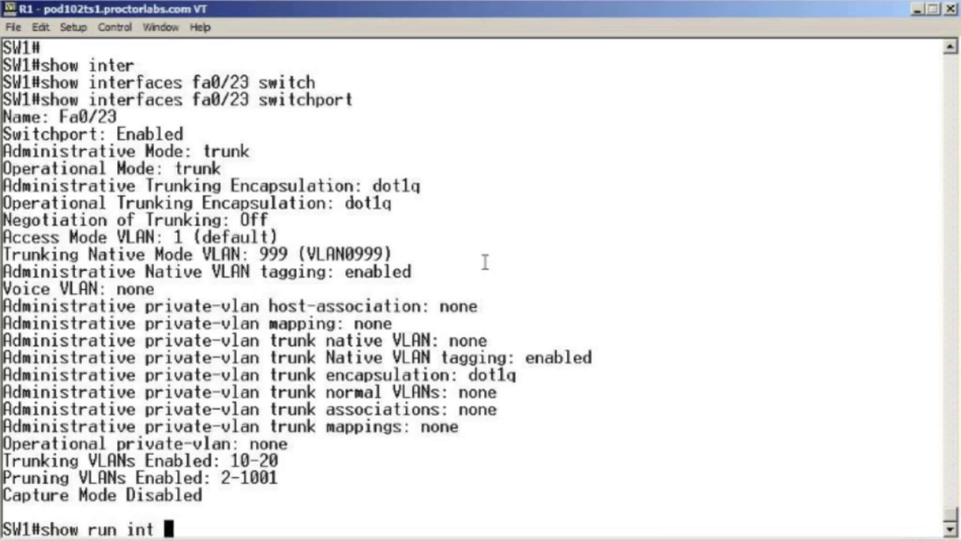
pyautogui.press('Return')
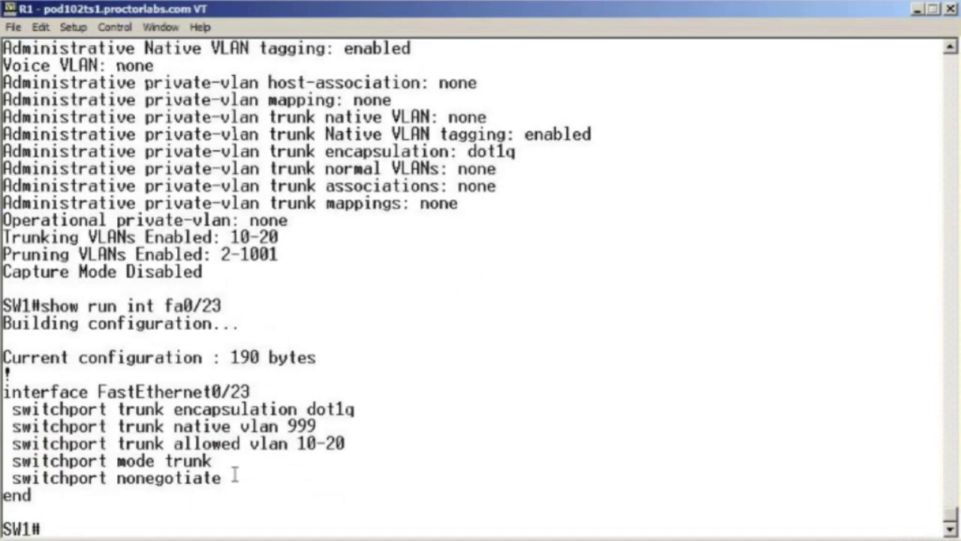
pyautogui.moveTo(238, 480); pyautogui.dragTo(6, 481)
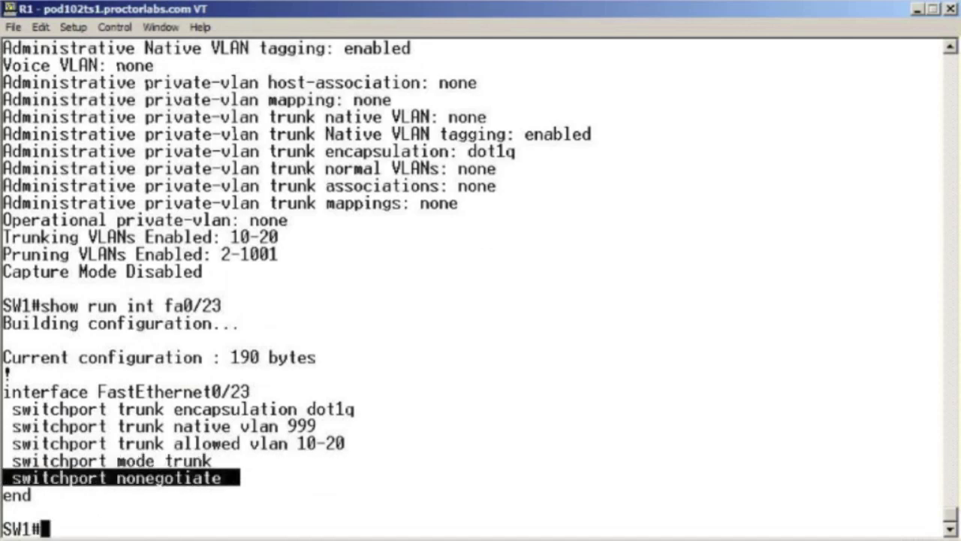